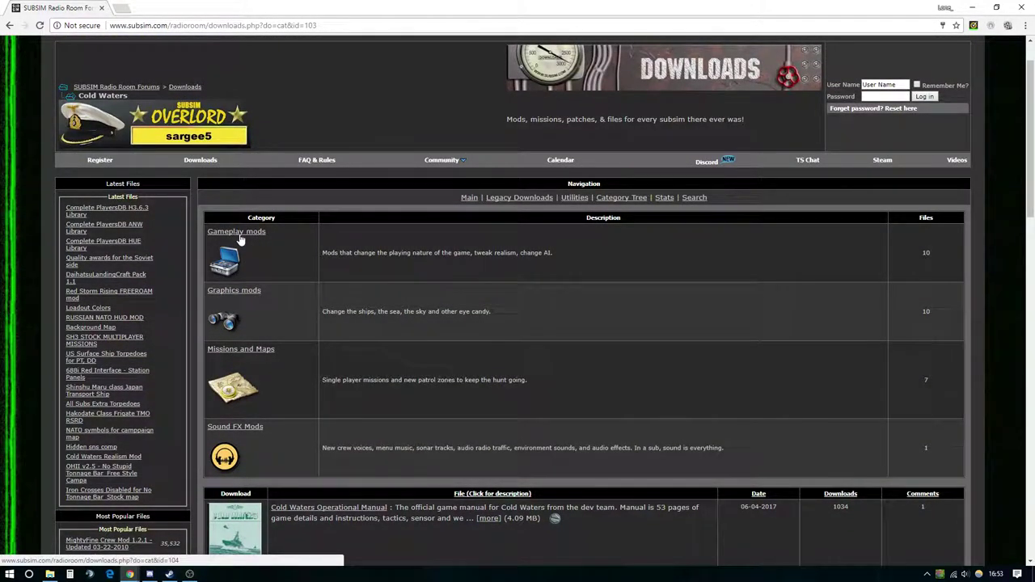
# Step: Open the New Playable Subs & More page from the Gameplay mods category and examine its feature list and update notes
pyautogui.click(233, 234)
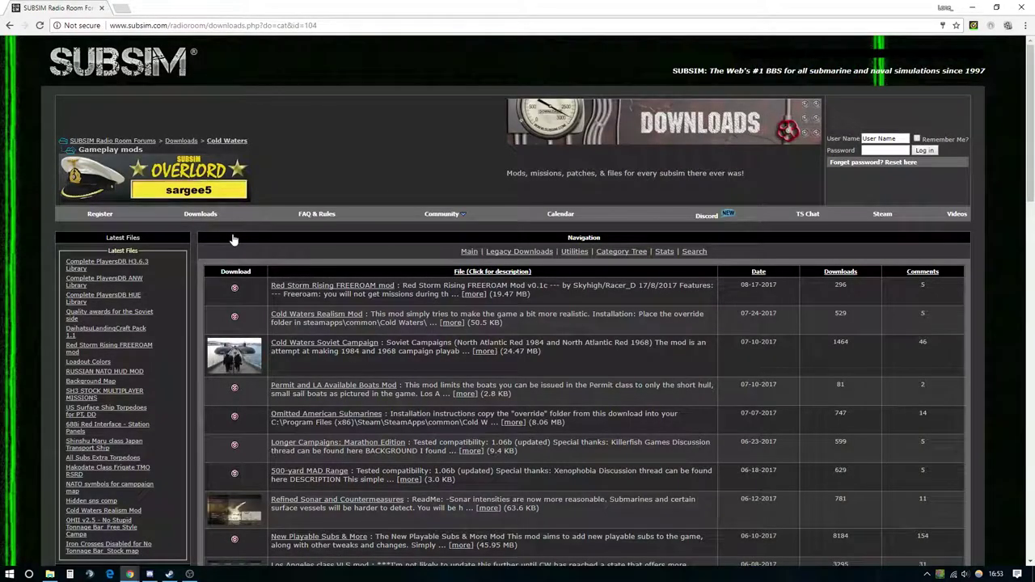
pyautogui.scroll(-2, 440, 351)
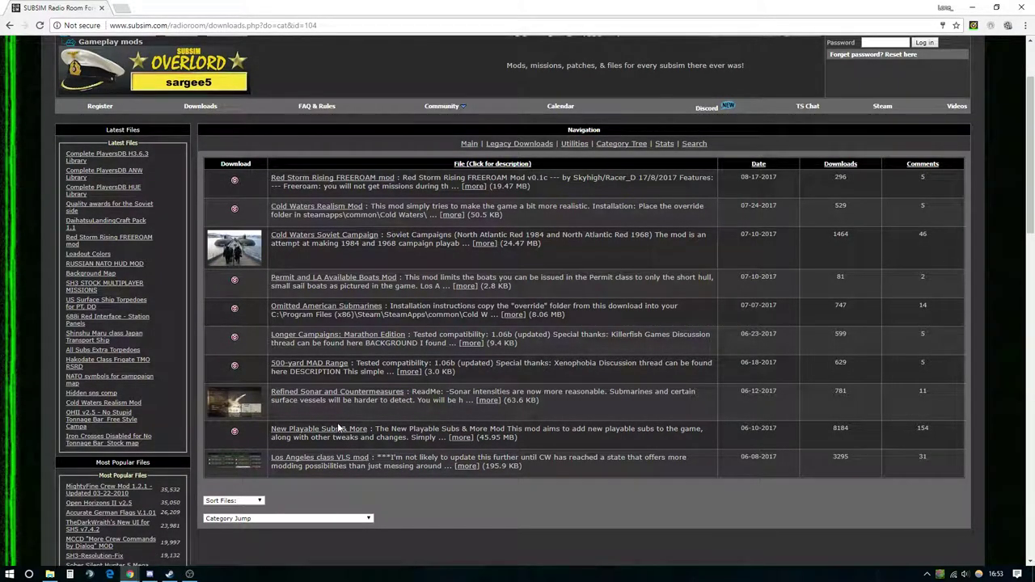
pyautogui.click(297, 433)
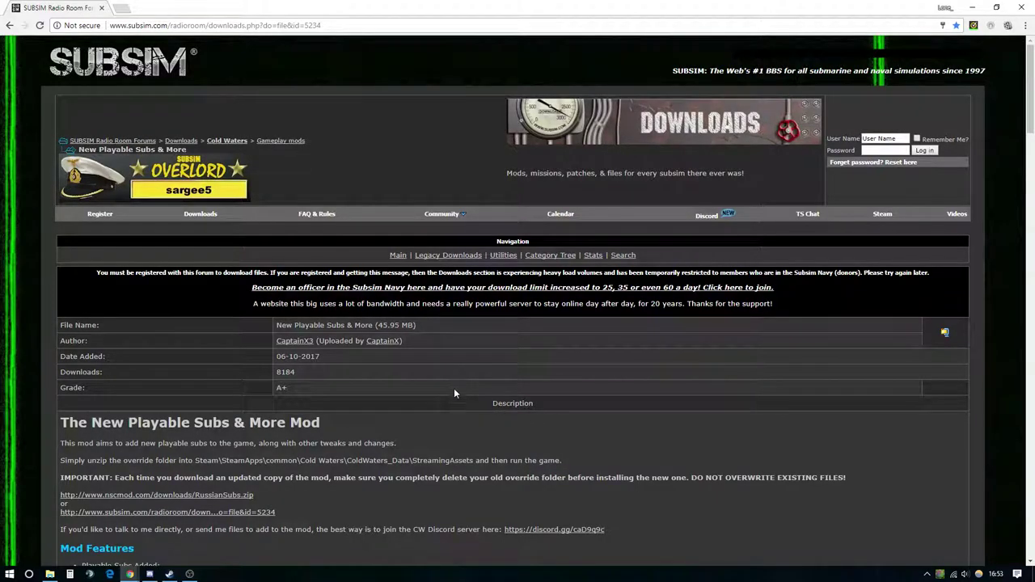
pyautogui.scroll(-20, 453, 397)
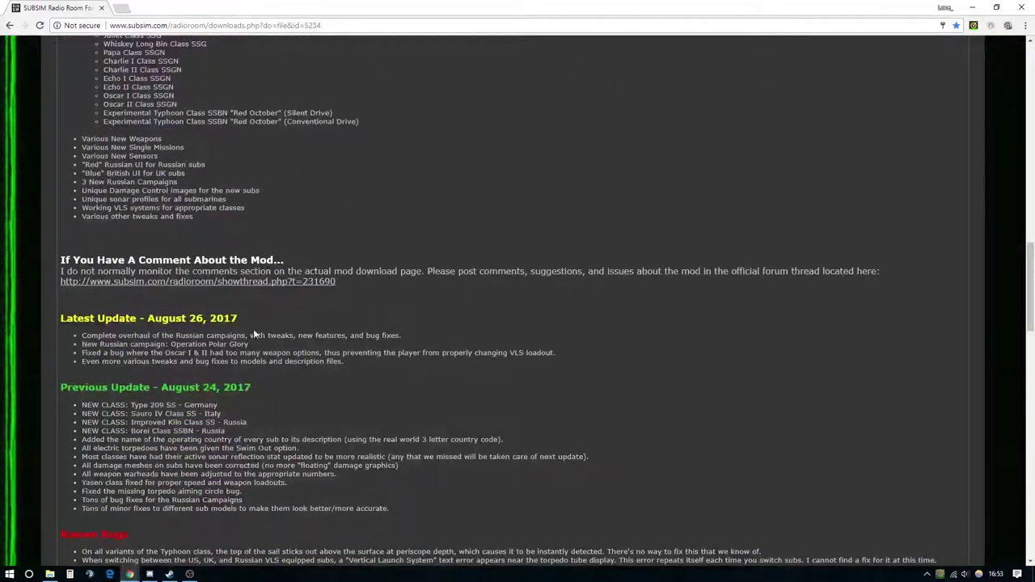
pyautogui.scroll(15, 330, 319)
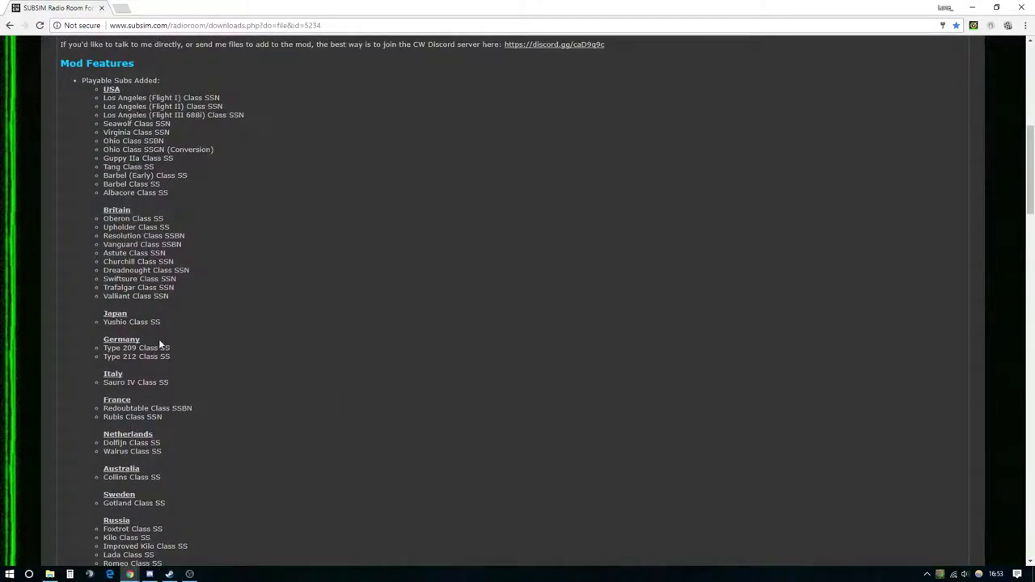
pyautogui.scroll(-8, 314, 366)
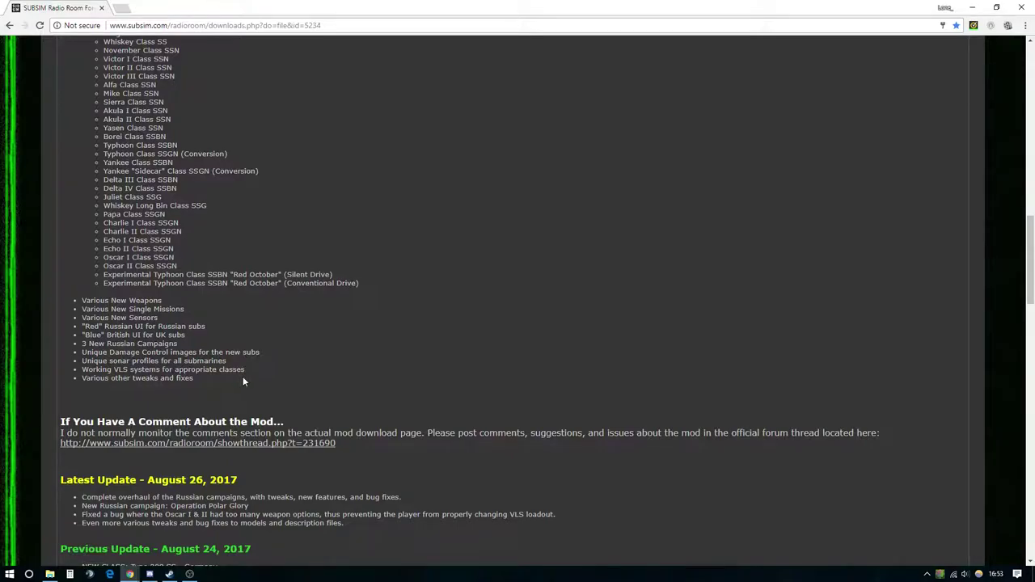
pyautogui.scroll(10, 463, 369)
pyautogui.scroll(4, 466, 332)
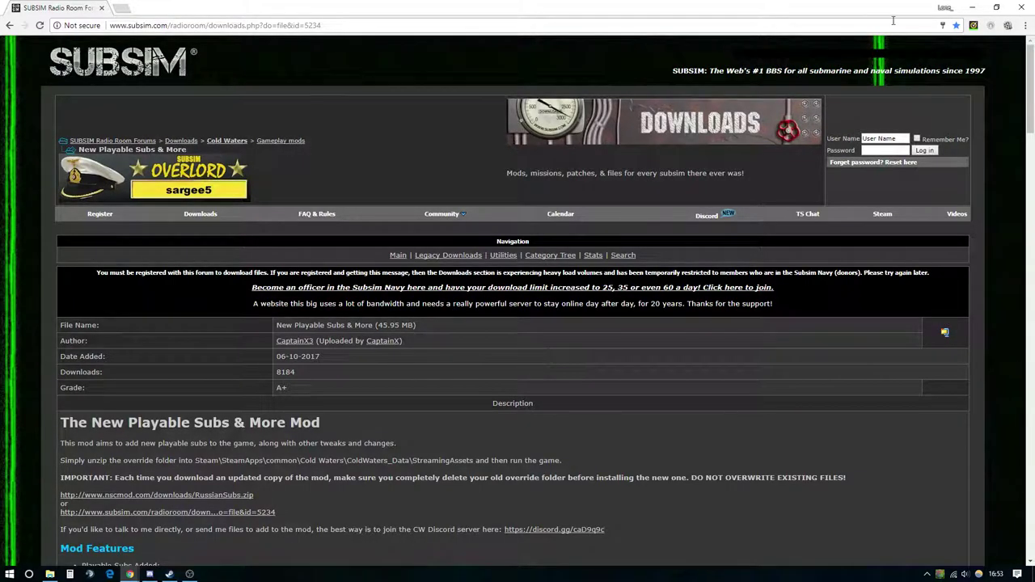
# Step: Switch from the browser to File Explorer, showing the Cold Waters StreamingAssets folder under ColdWaters_Data
pyautogui.click(974, 12)
pyautogui.doubleClick(719, 72)
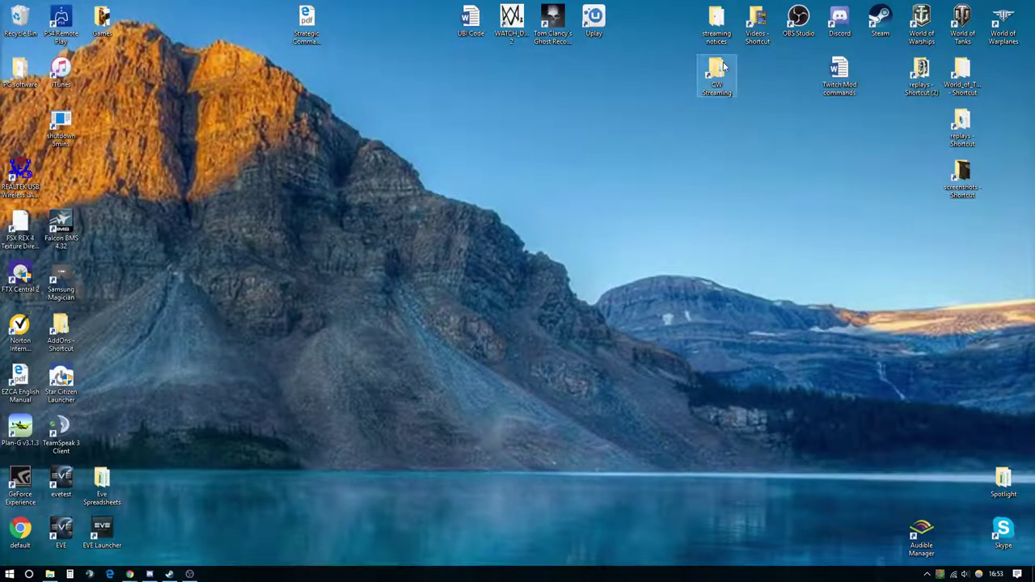
pyautogui.click(858, 66)
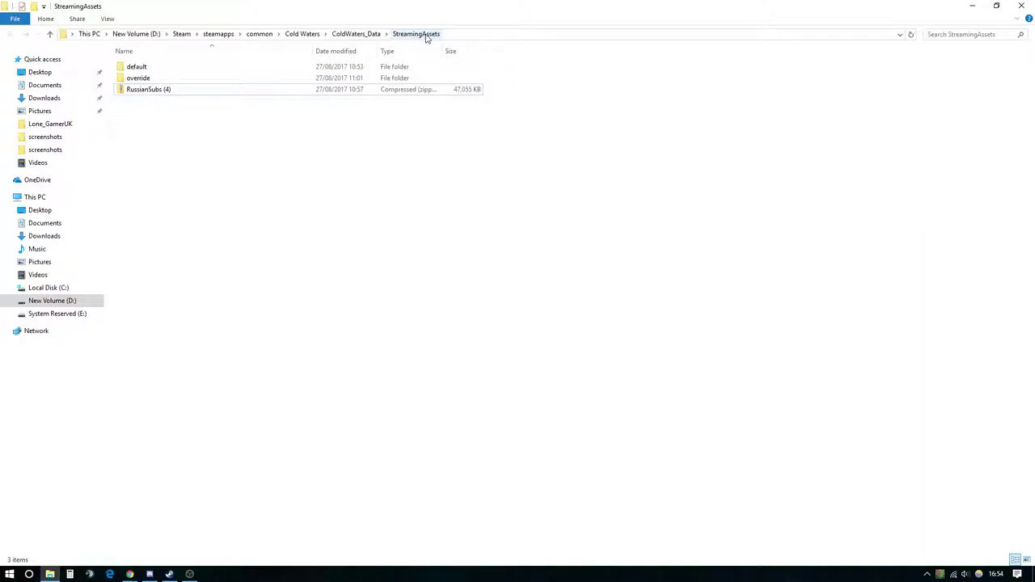
pyautogui.rightClick(139, 95)
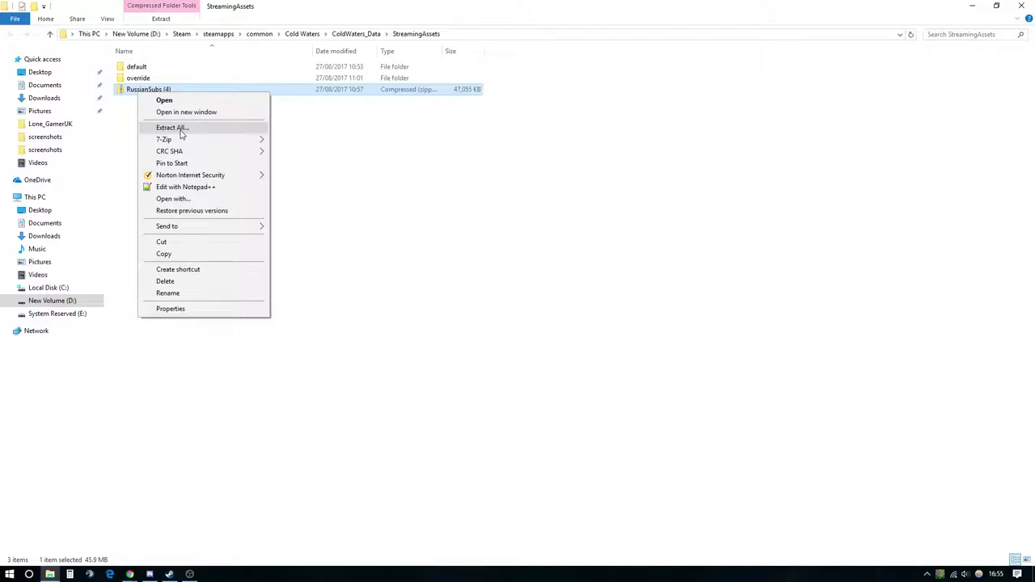
pyautogui.moveTo(264, 144)
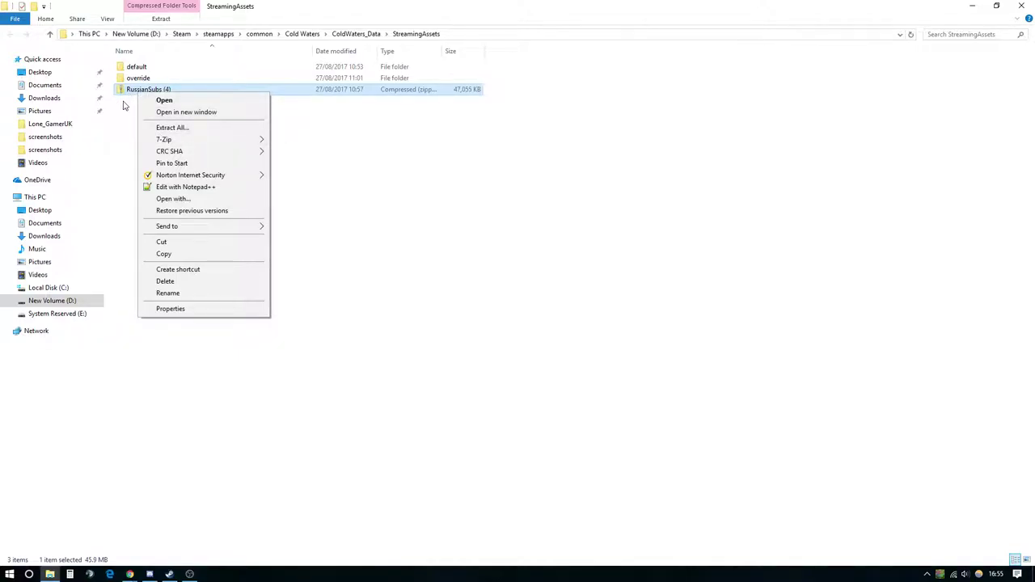
pyautogui.click(301, 130)
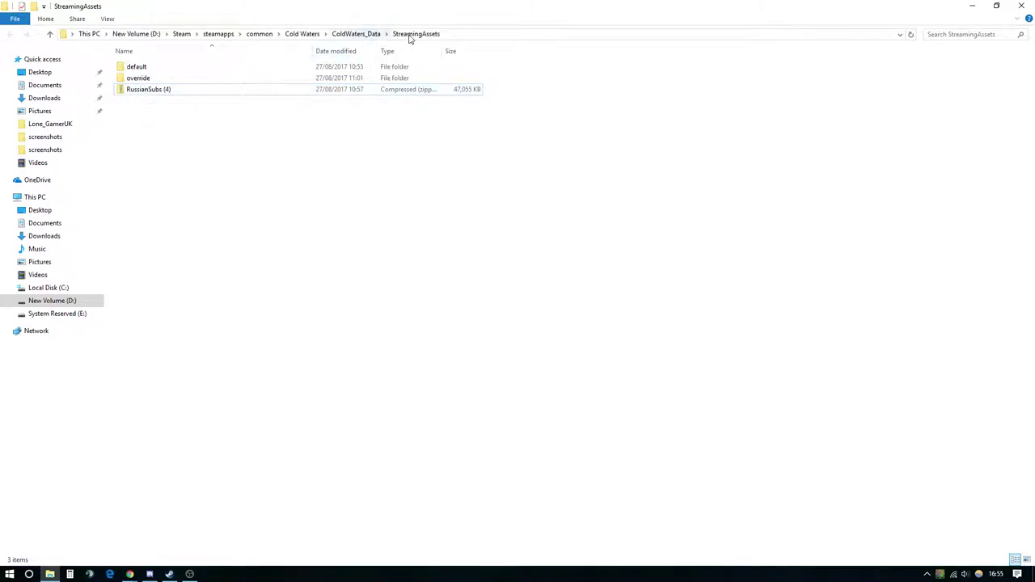
# Step: Delete the RussianSubs (4) archive from the StreamingAssets folder
pyautogui.click(137, 91)
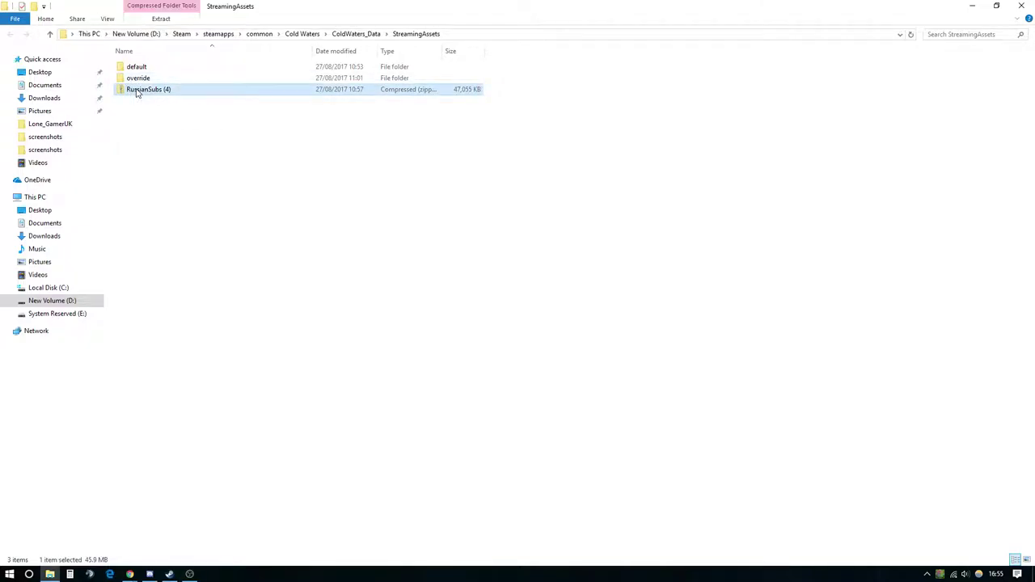
pyautogui.rightClick(137, 92)
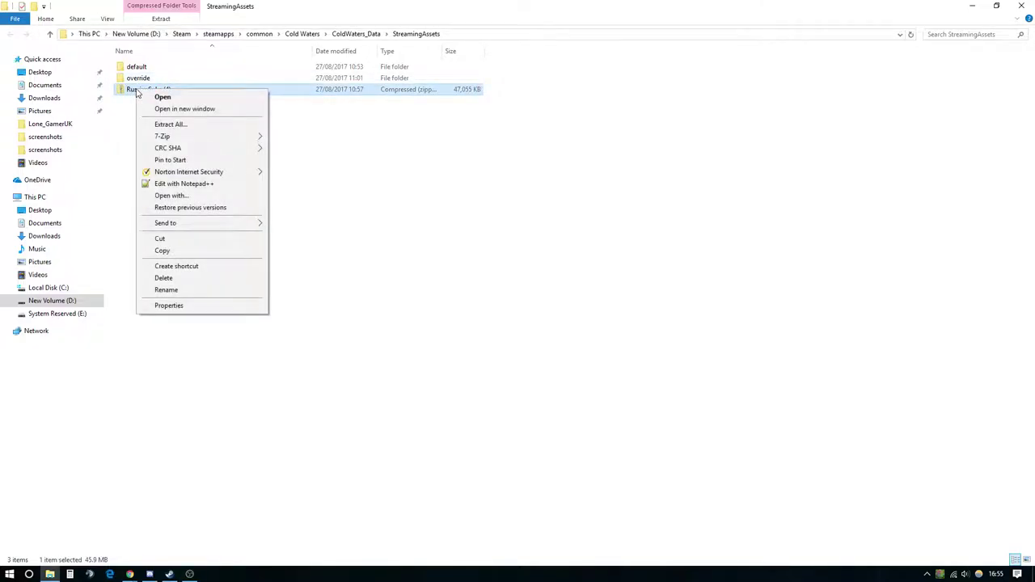
pyautogui.click(166, 278)
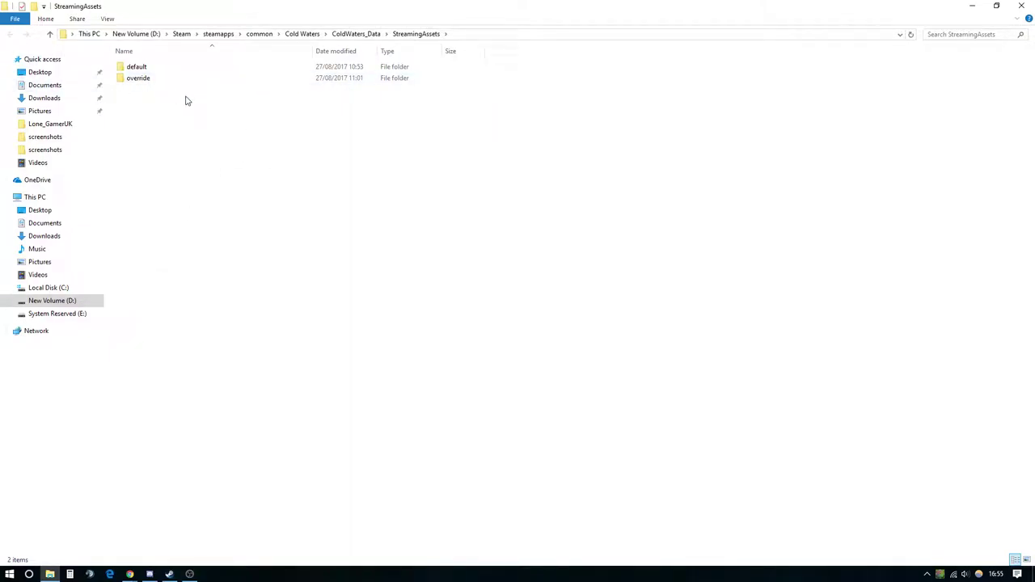
# Step: Examine the contents of the override folder and return to the StreamingAssets folder
pyautogui.click(139, 82)
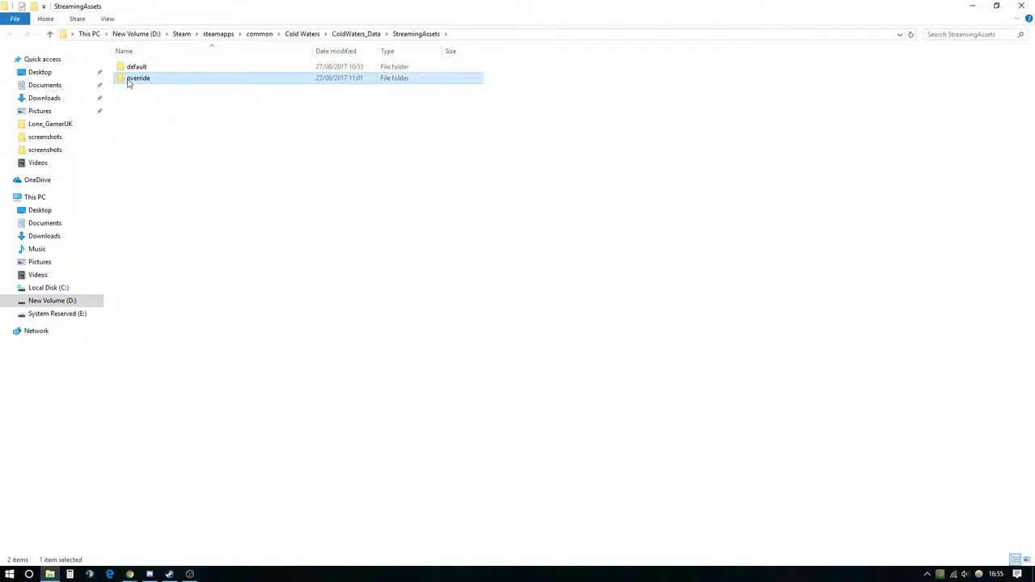
pyautogui.doubleClick(130, 82)
pyautogui.scroll(-1, 138, 224)
pyautogui.scroll(1, 142, 198)
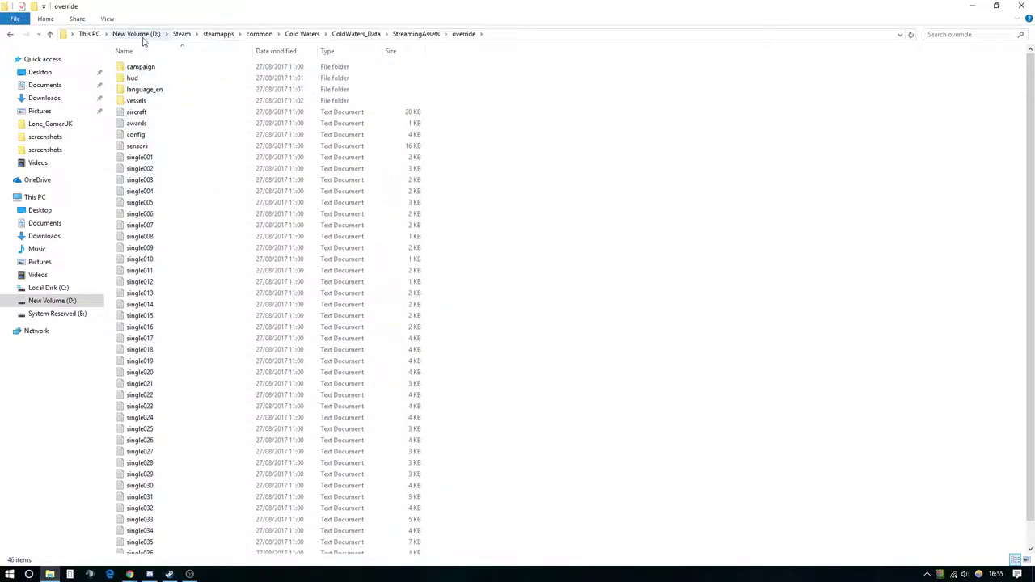
pyautogui.click(50, 35)
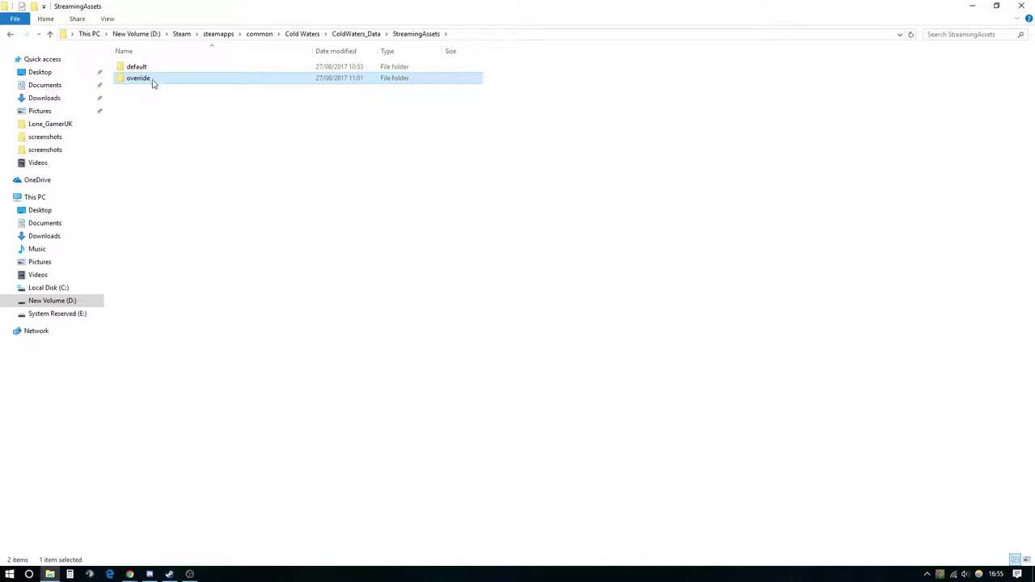
pyautogui.moveTo(168, 83)
# Step: Switch back to the New Playable Subs & More page in Chrome and examine its install instructions, playable subs, updates and known bugs
pyautogui.click(129, 574)
pyautogui.click(105, 511)
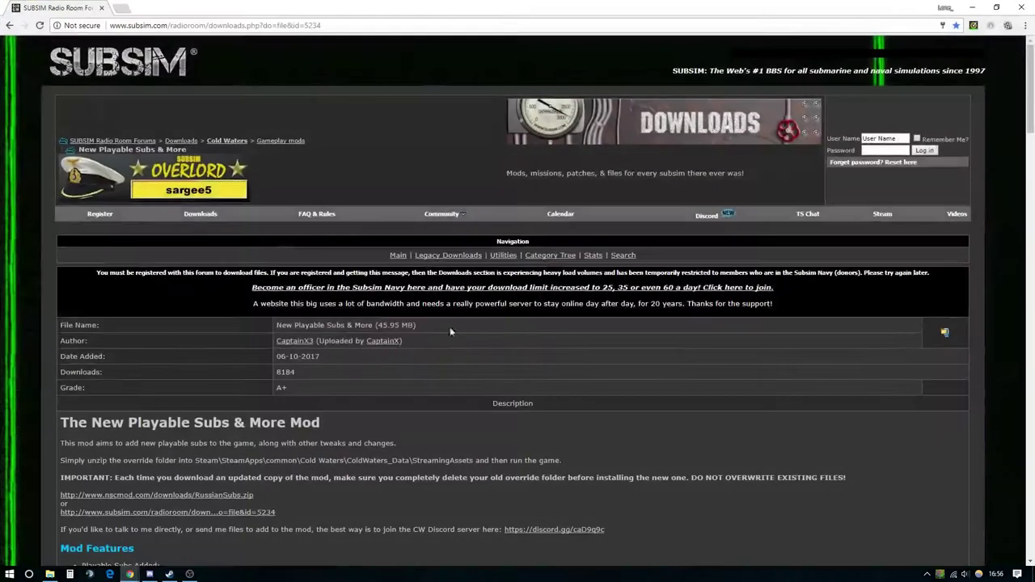
pyautogui.scroll(-5, 475, 354)
pyautogui.scroll(-8, 475, 353)
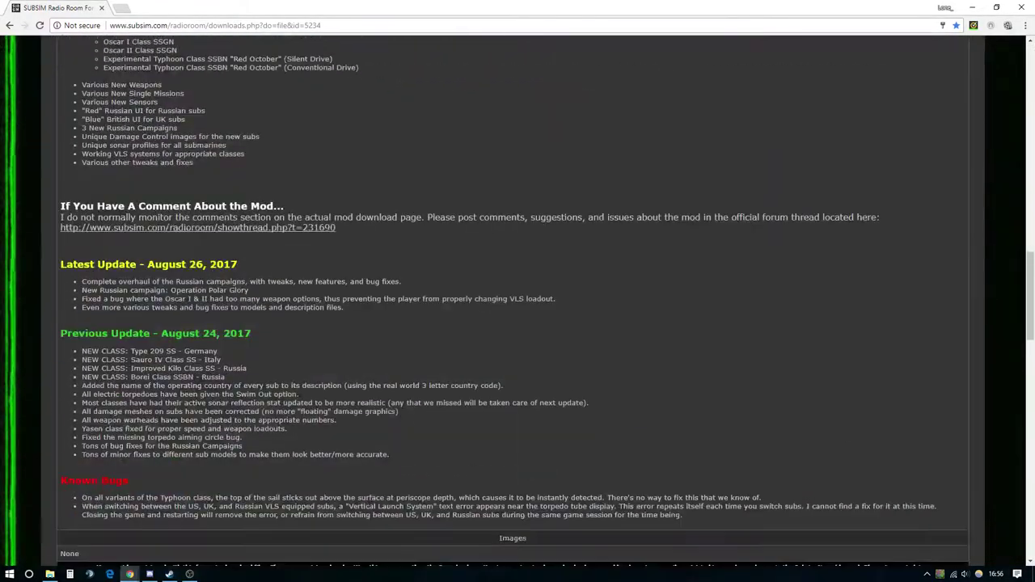
pyautogui.scroll(3, 201, 89)
pyautogui.scroll(15, 362, 258)
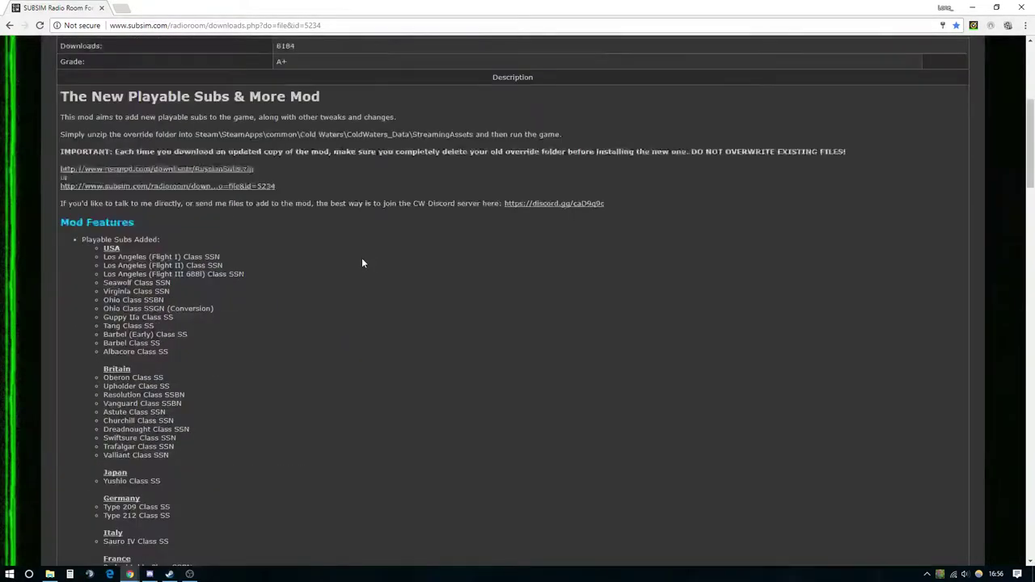
pyautogui.scroll(-6, 338, 409)
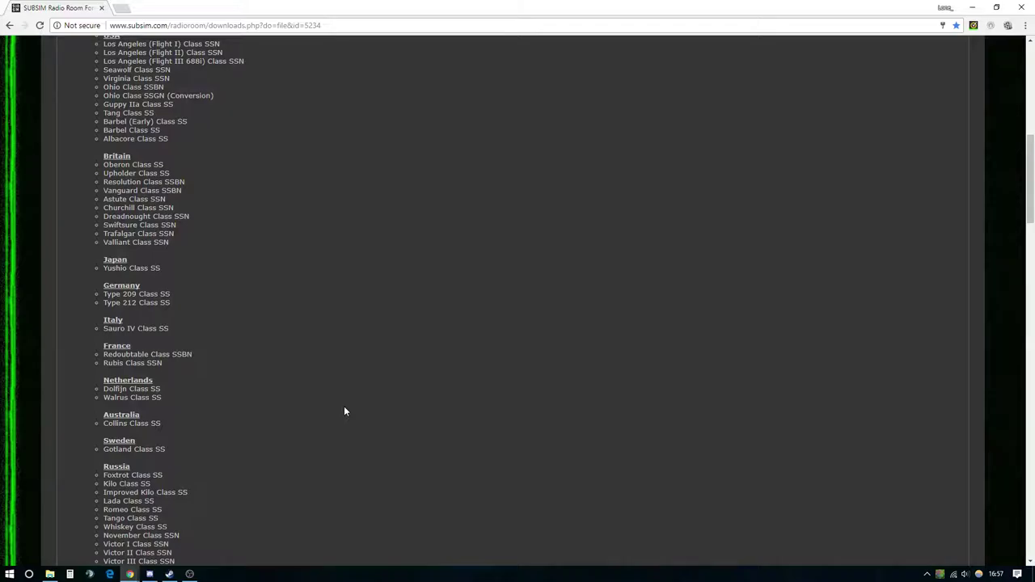
pyautogui.scroll(7, 487, 312)
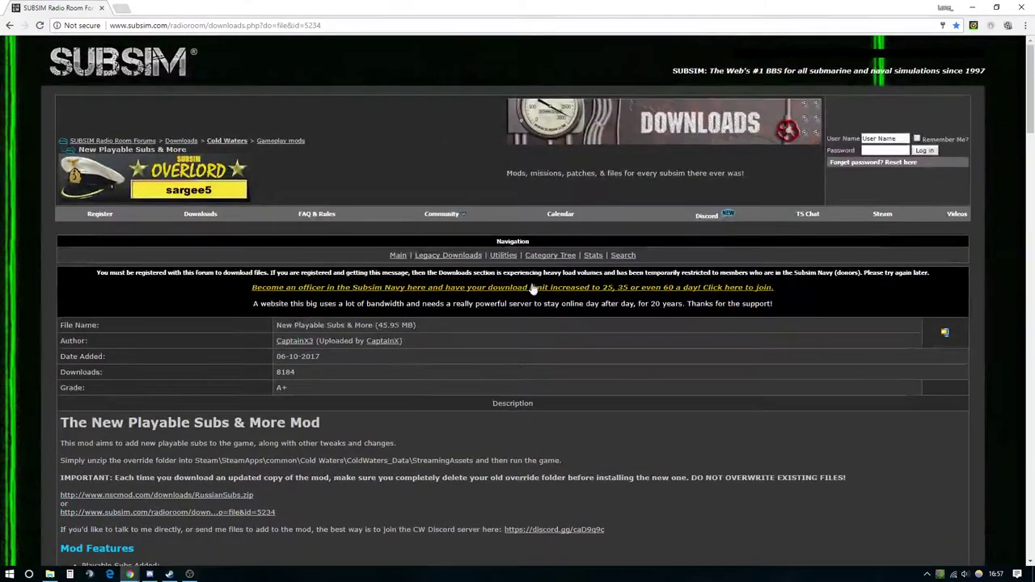
pyautogui.scroll(-15, 531, 287)
pyautogui.scroll(13, 410, 283)
pyautogui.scroll(3, 283, 240)
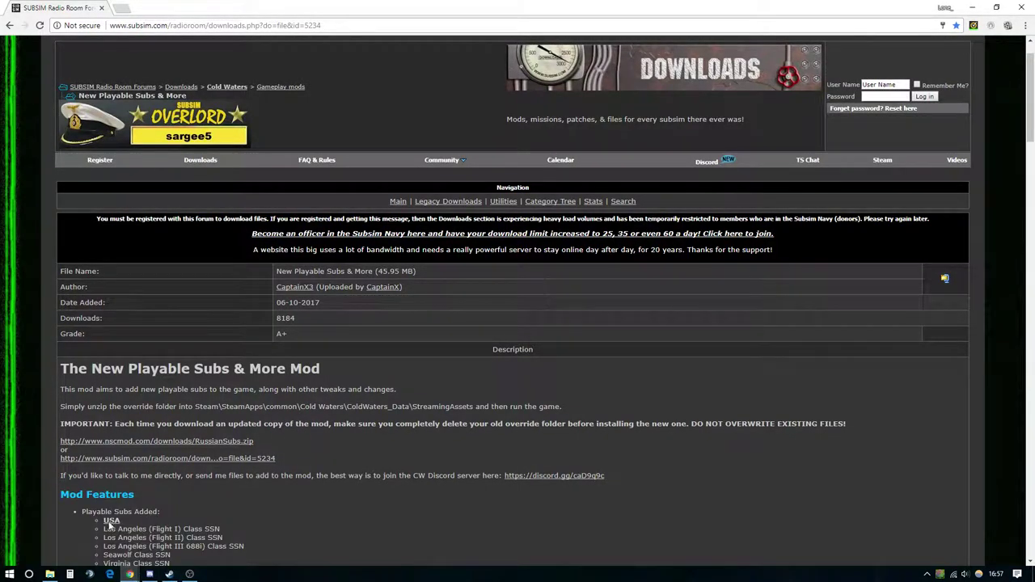
# Step: Switch to Steam and opt Cold Waters into the "beta" branch in the game's properties
pyautogui.click(972, 8)
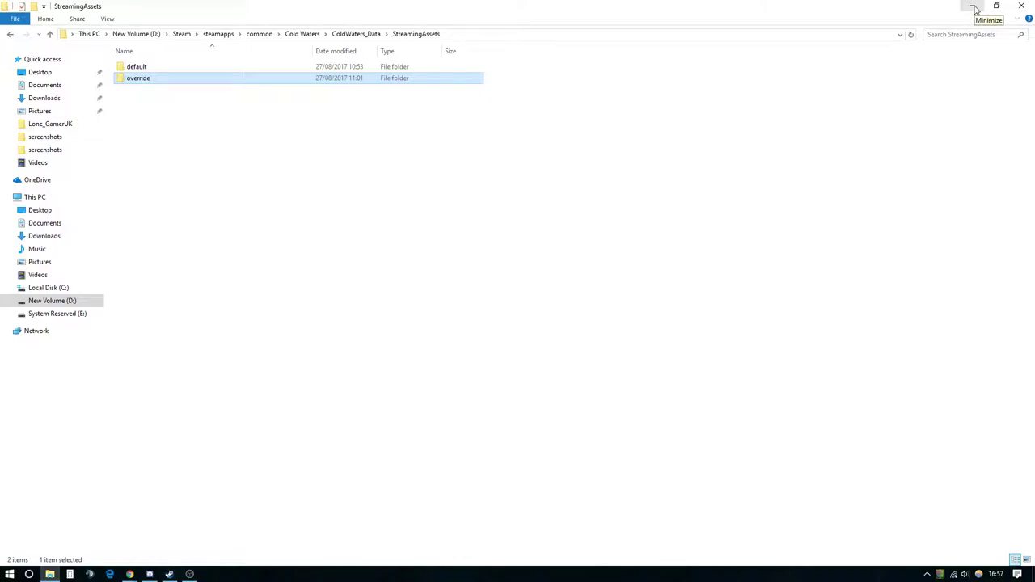
pyautogui.click(169, 574)
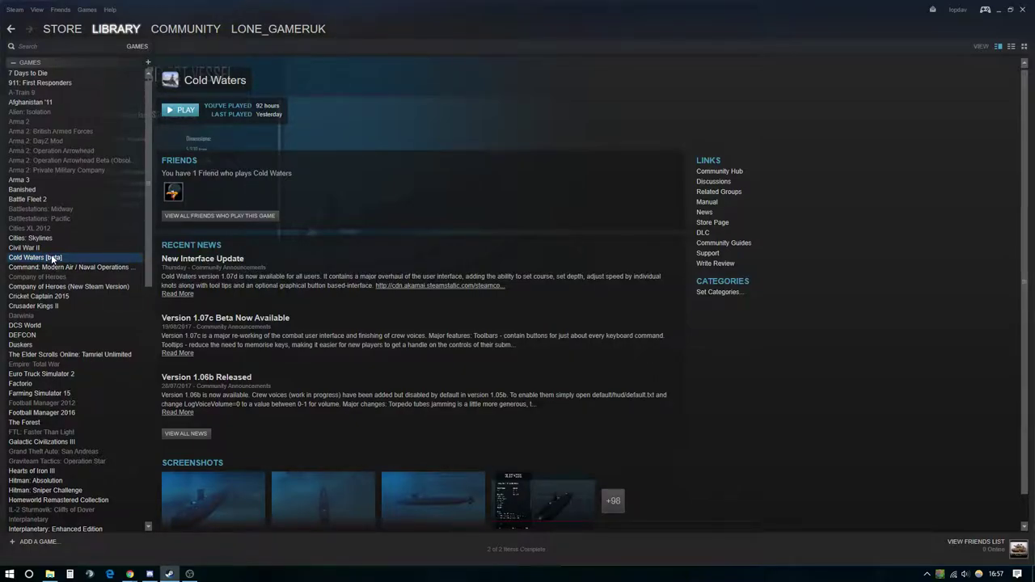
pyautogui.rightClick(17, 261)
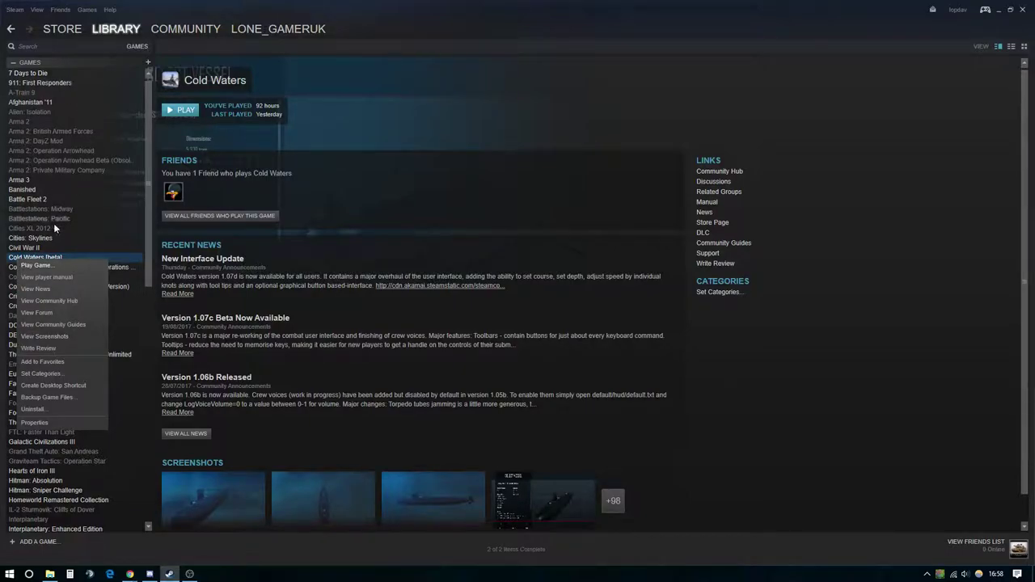
pyautogui.click(35, 422)
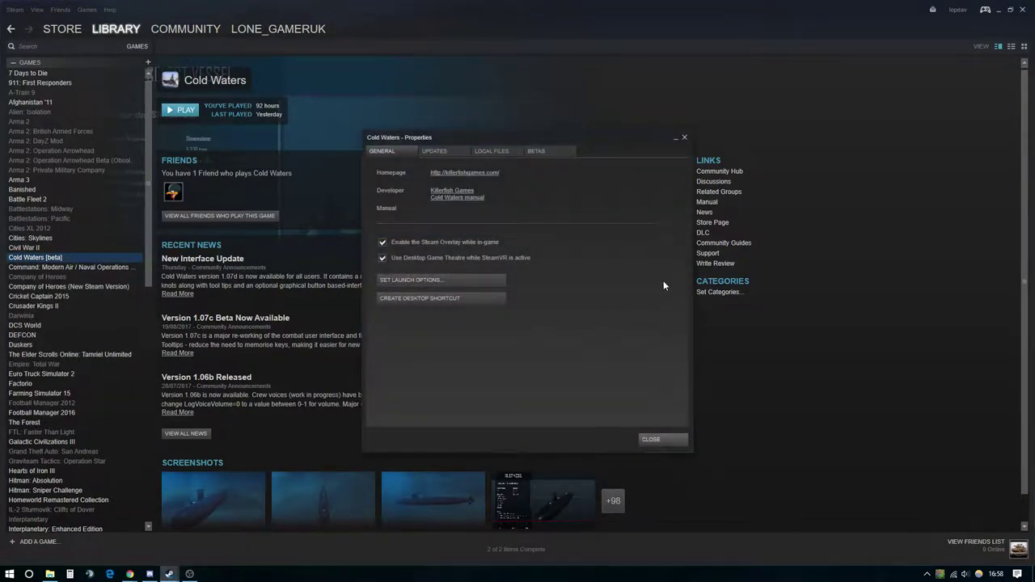
pyautogui.click(546, 151)
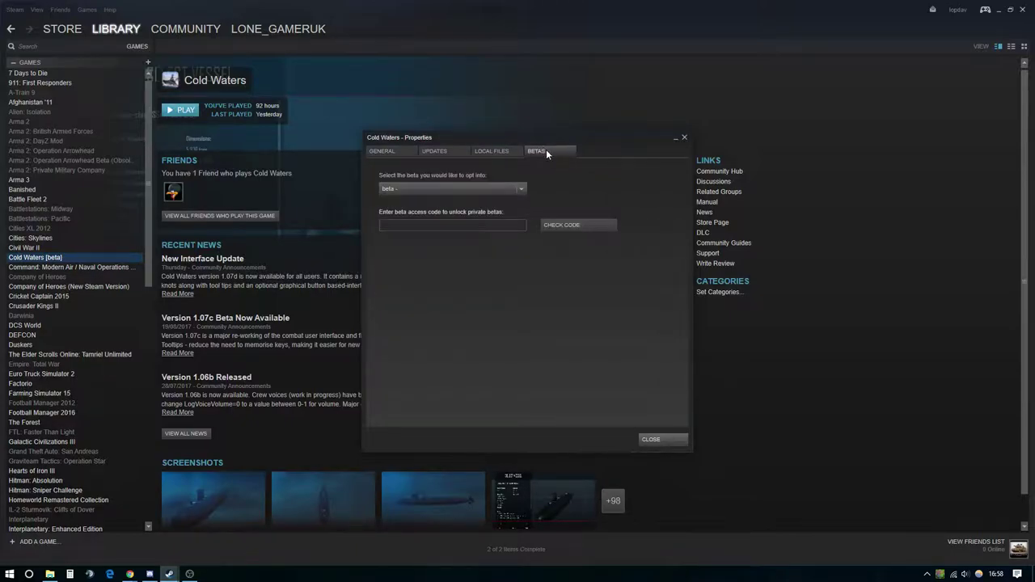
pyautogui.click(521, 187)
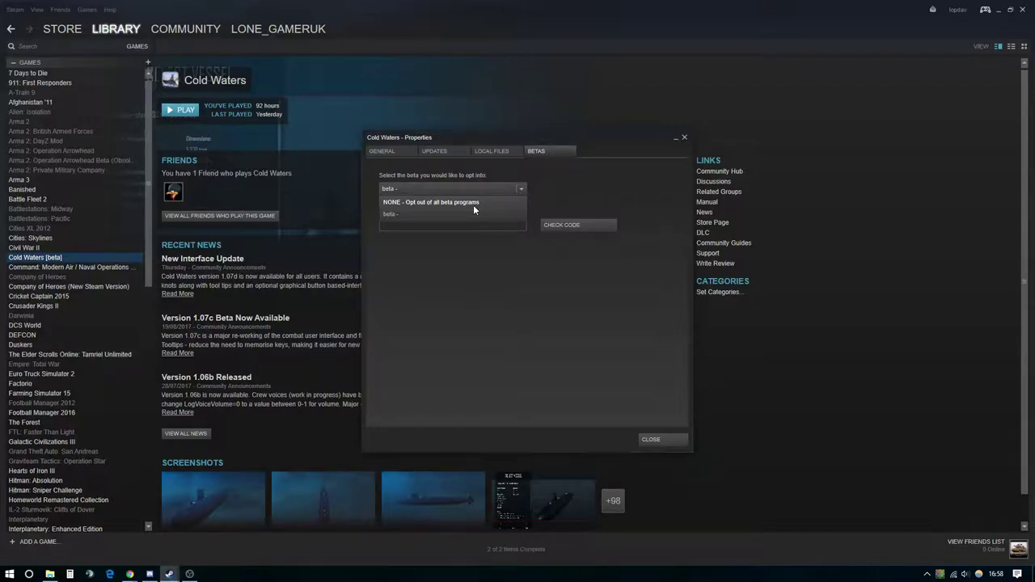
pyautogui.click(413, 215)
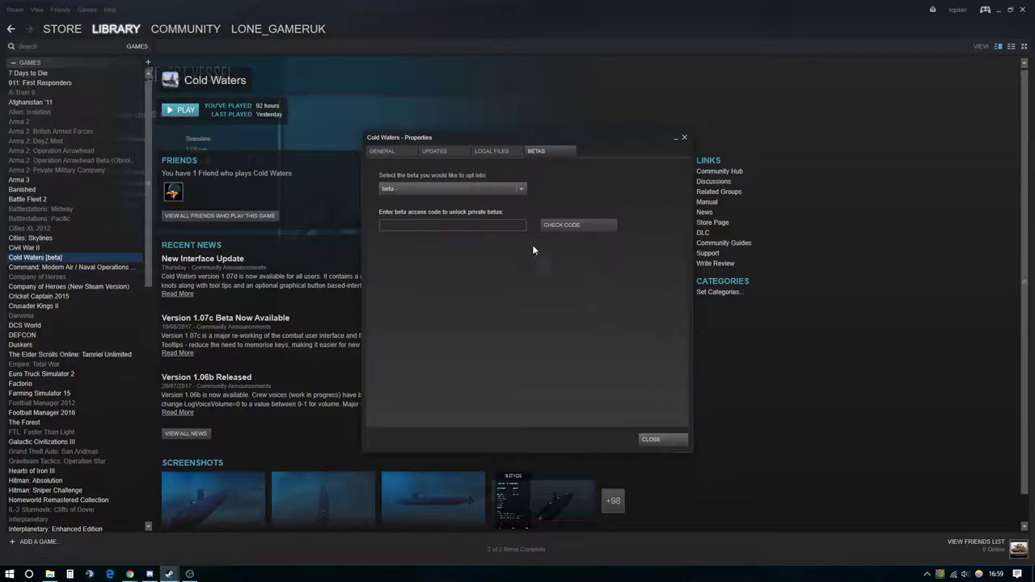
pyautogui.click(684, 139)
# Step: Switch back to Chrome and open the Cold Waters Gameplay mods list from the SUBSIM downloads
pyautogui.moveTo(155, 576)
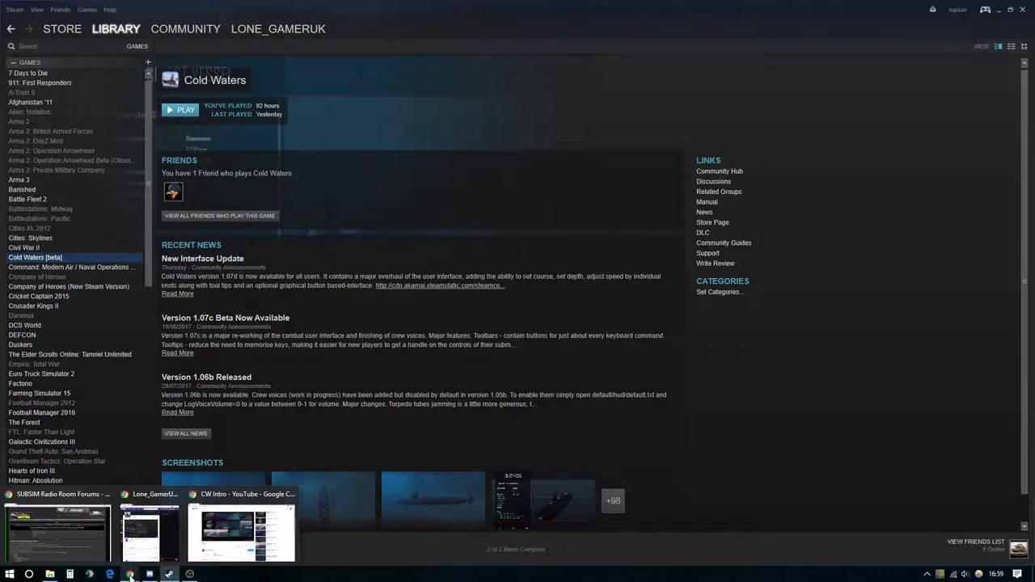
pyautogui.click(97, 540)
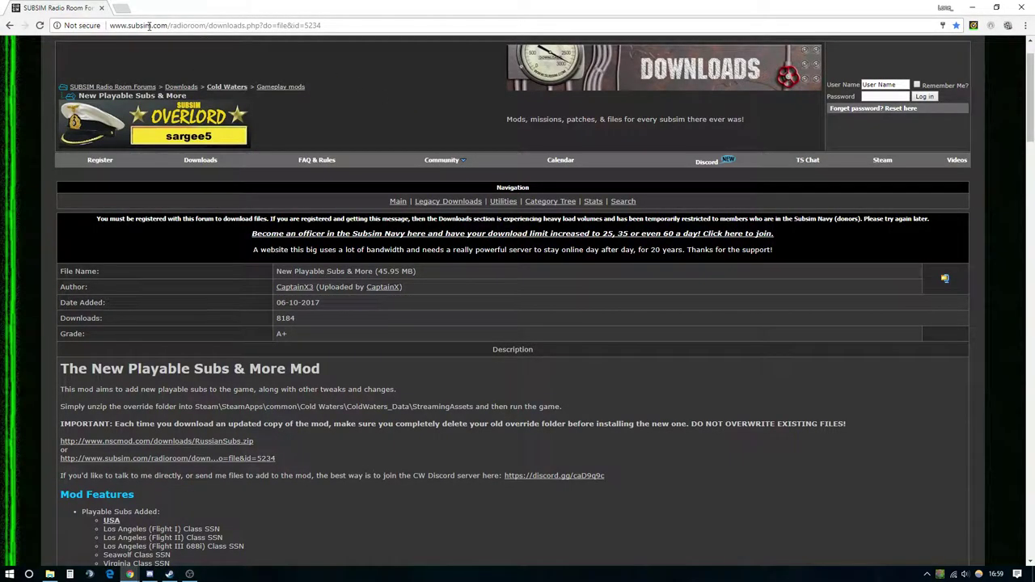
pyautogui.click(198, 162)
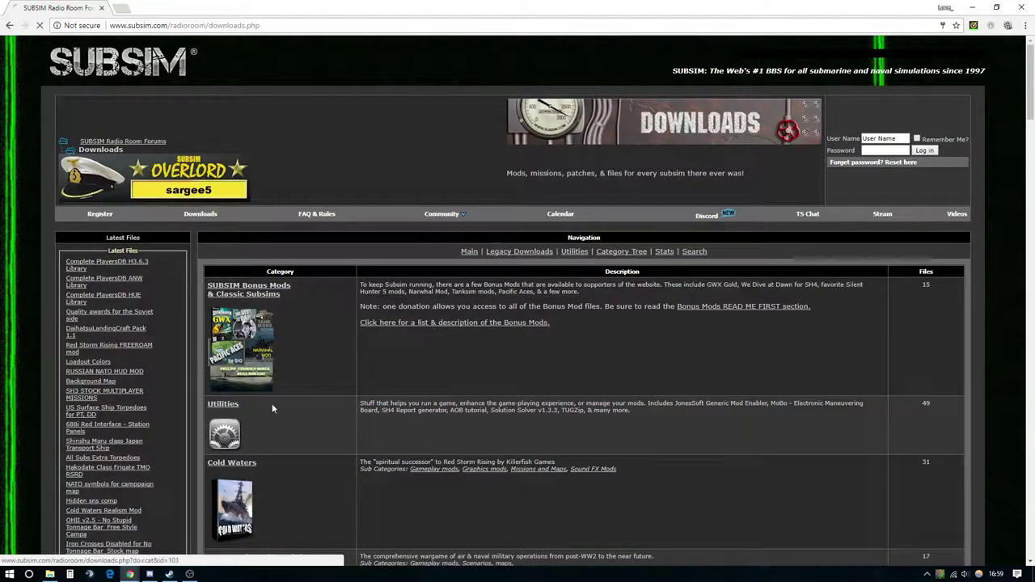
pyautogui.click(234, 288)
pyautogui.scroll(-4, 311, 257)
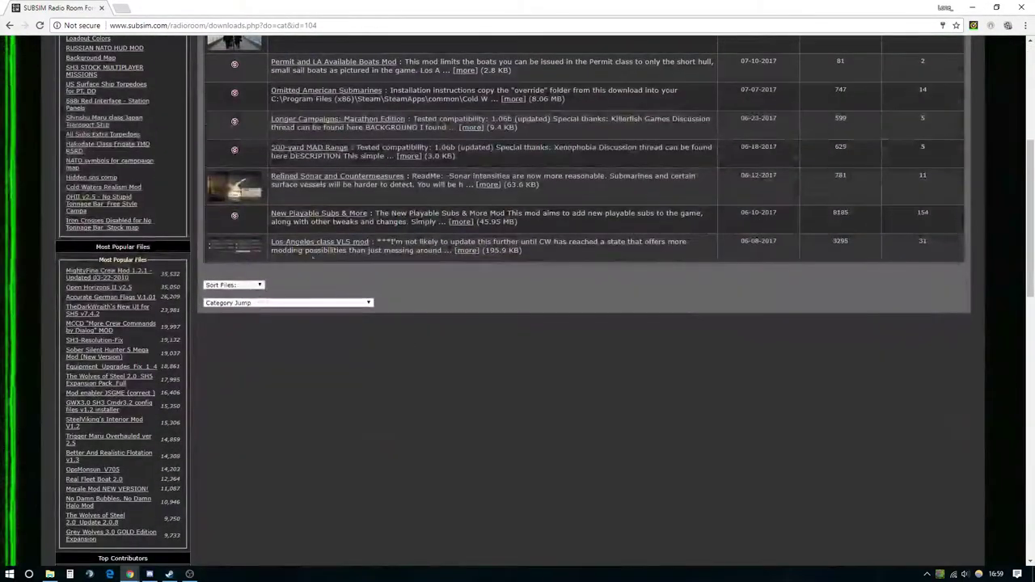
# Step: Open the New Playable Subs & More mod from the Gameplay mods list and examine its download page
pyautogui.click(362, 220)
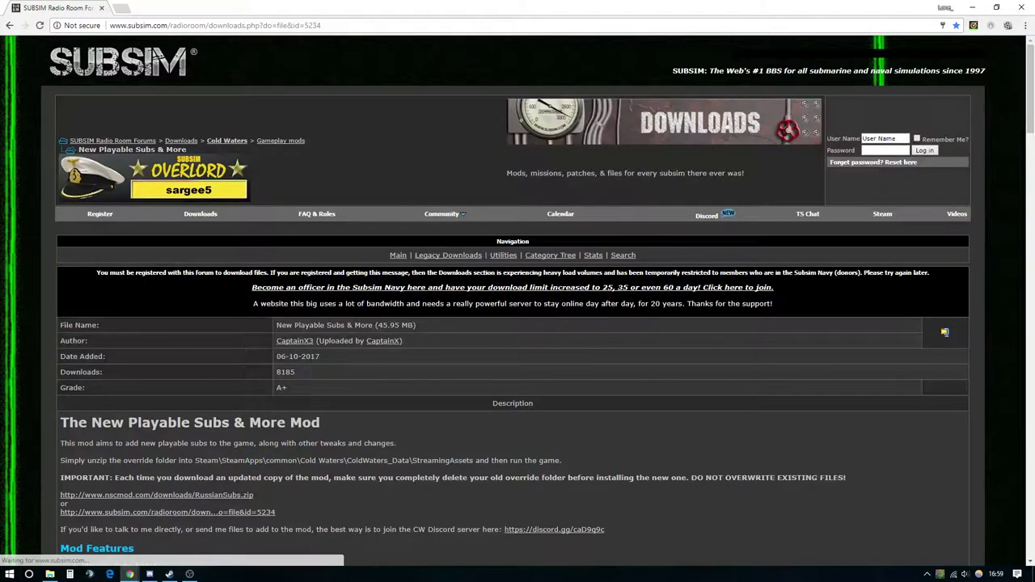
pyautogui.scroll(-3, 564, 324)
pyautogui.scroll(4, 757, 297)
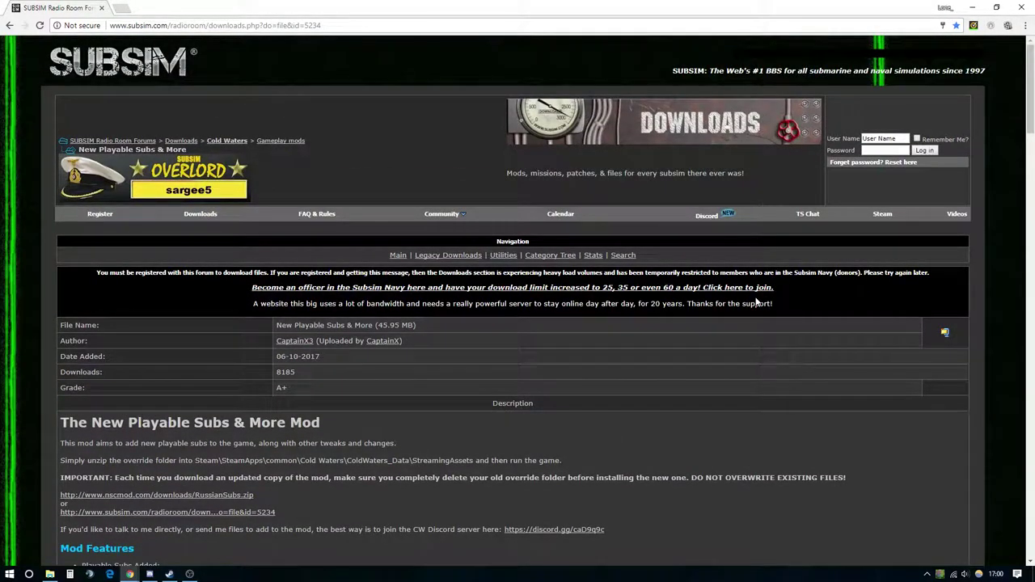
# Step: Minimise Chrome, Steam and File Explorer, and open the StreamingAssets folder from its desktop shortcut in a maximised window
pyautogui.click(972, 7)
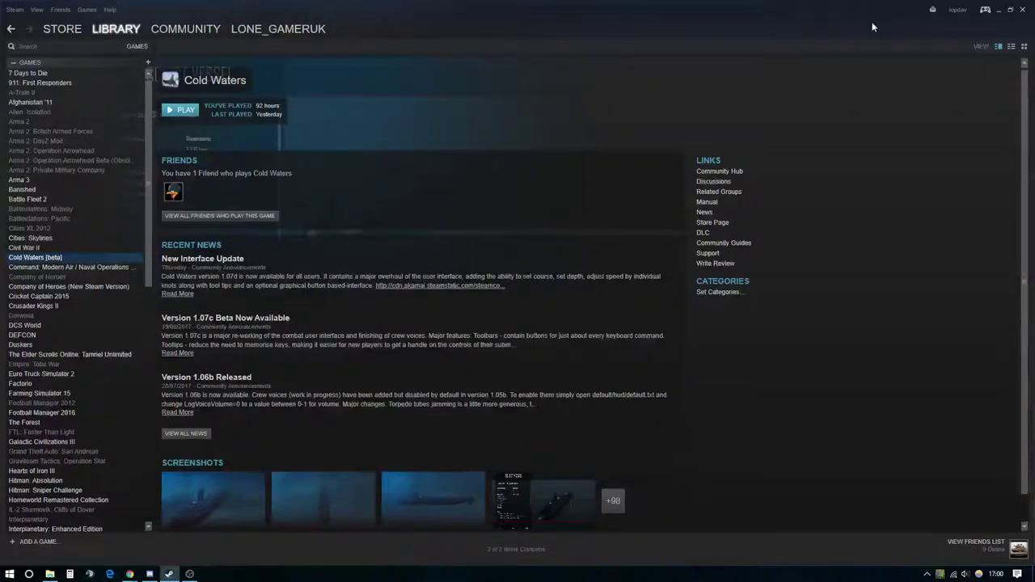
pyautogui.click(998, 8)
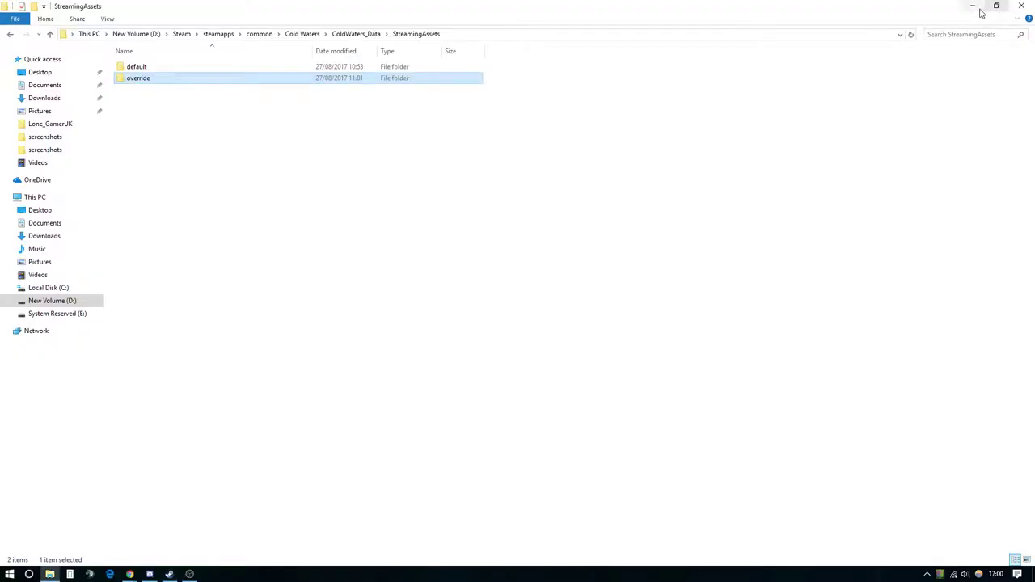
pyautogui.click(973, 6)
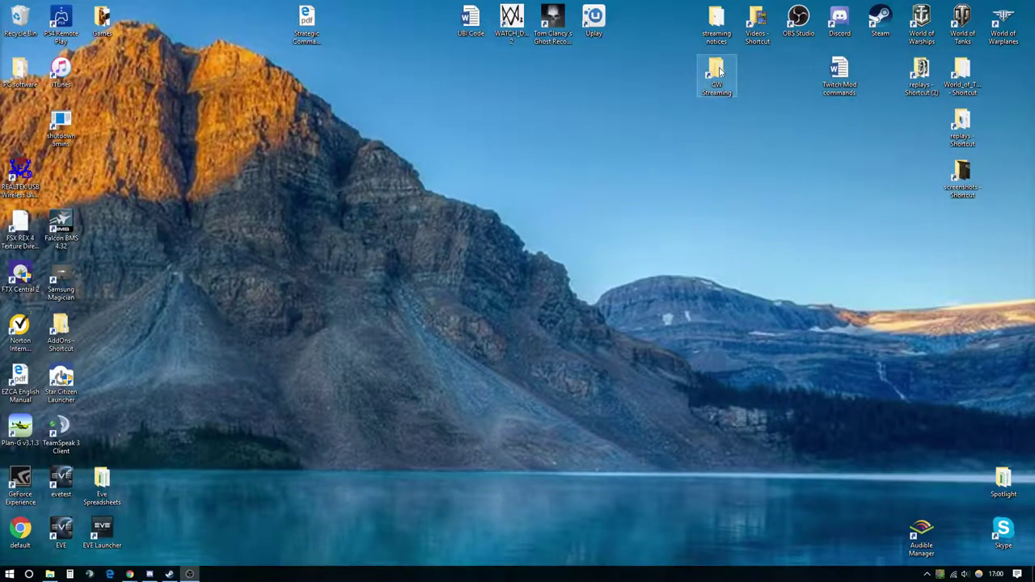
pyautogui.doubleClick(717, 74)
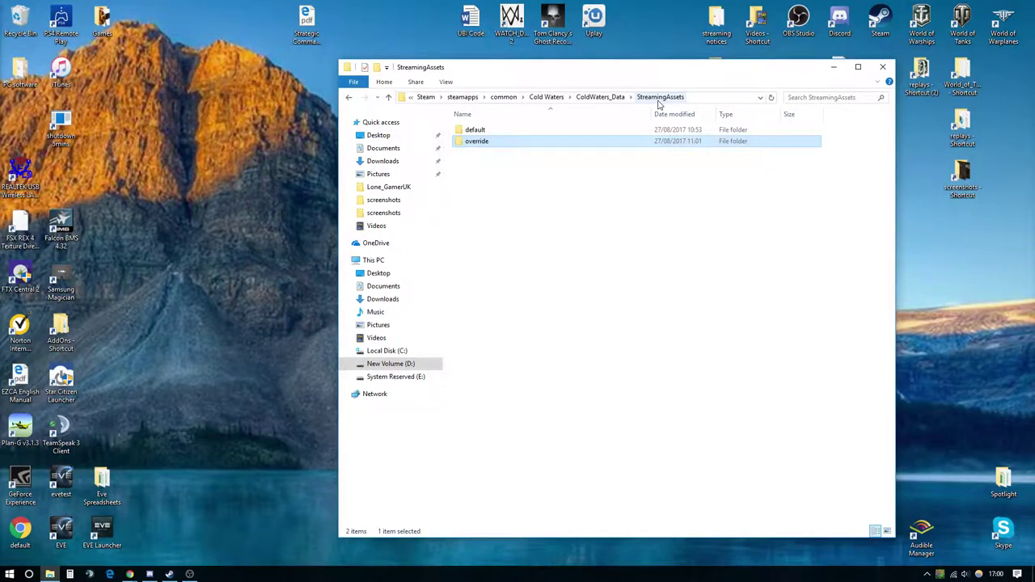
pyautogui.click(858, 68)
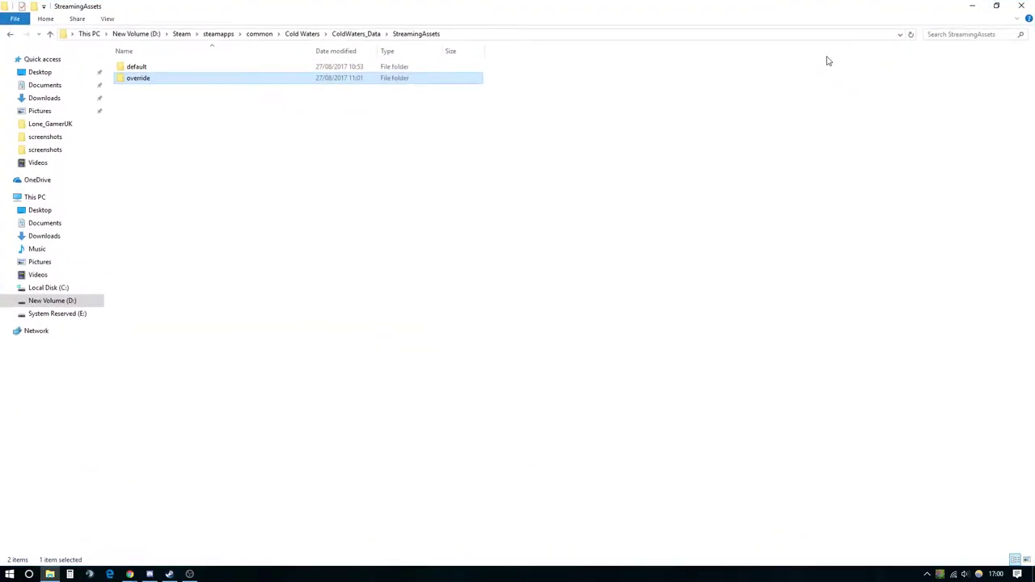